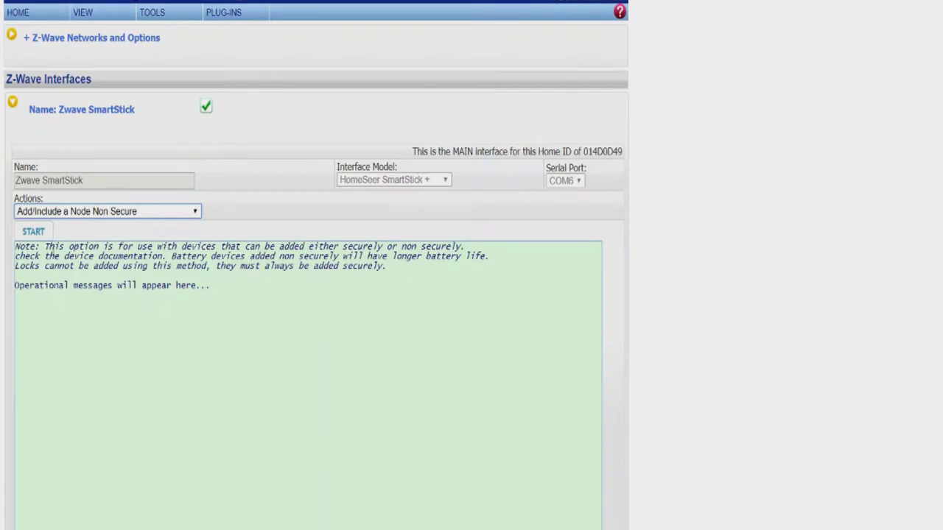
Step: Include the HomeSeer Leak Sensor as Z-Wave node 7, then return to the device list
{"action": "left_click", "coordinate": [33, 232]}
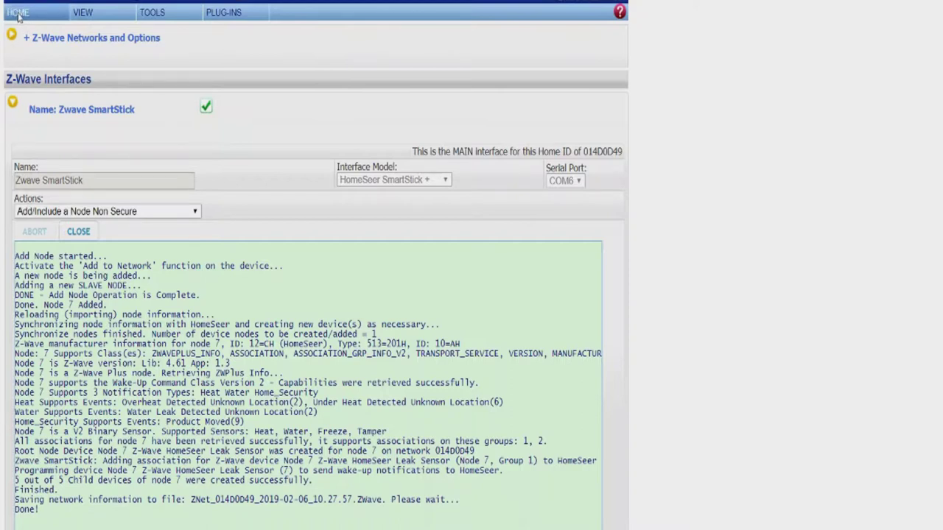
{"action": "left_click", "coordinate": [20, 14]}
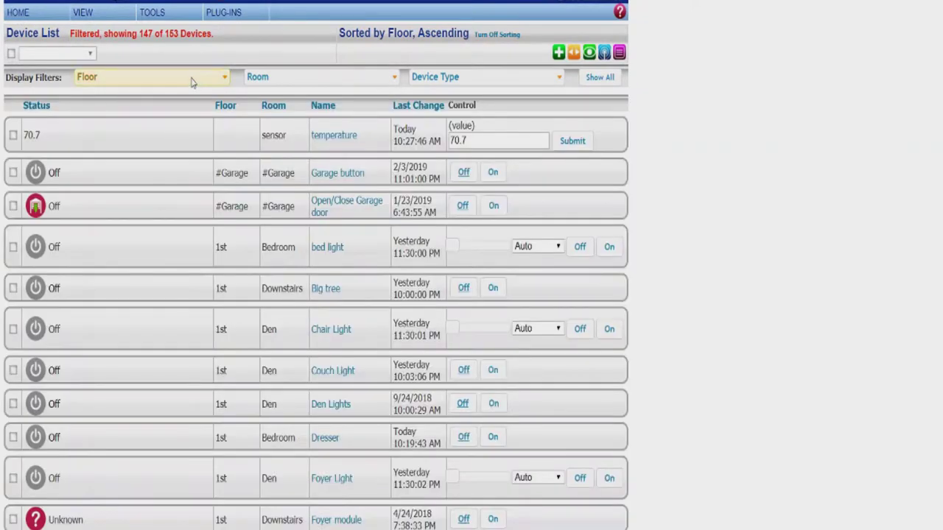
Step: Filter the device list to Node 7 only, then open the Water Notification device
{"action": "left_click", "coordinate": [192, 82]}
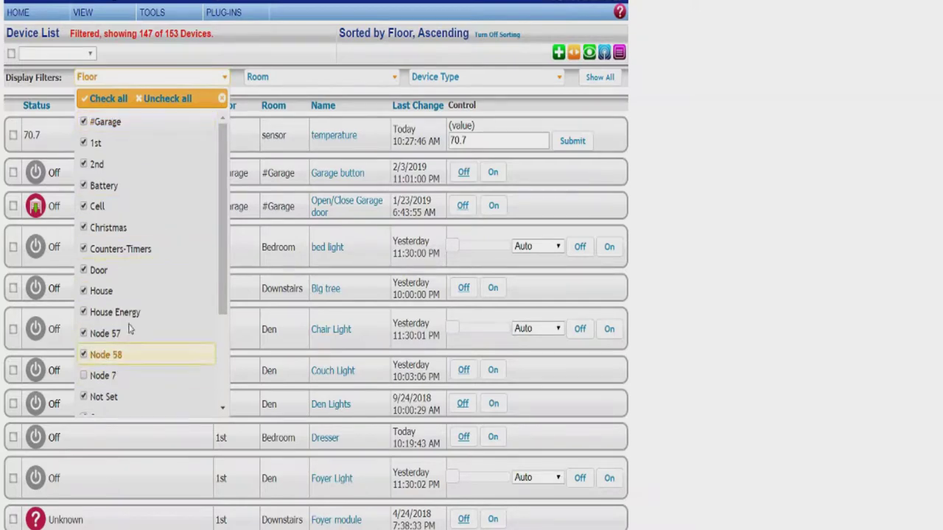
{"action": "left_click", "coordinate": [151, 99]}
{"action": "left_click", "coordinate": [84, 377]}
{"action": "left_click", "coordinate": [341, 80]}
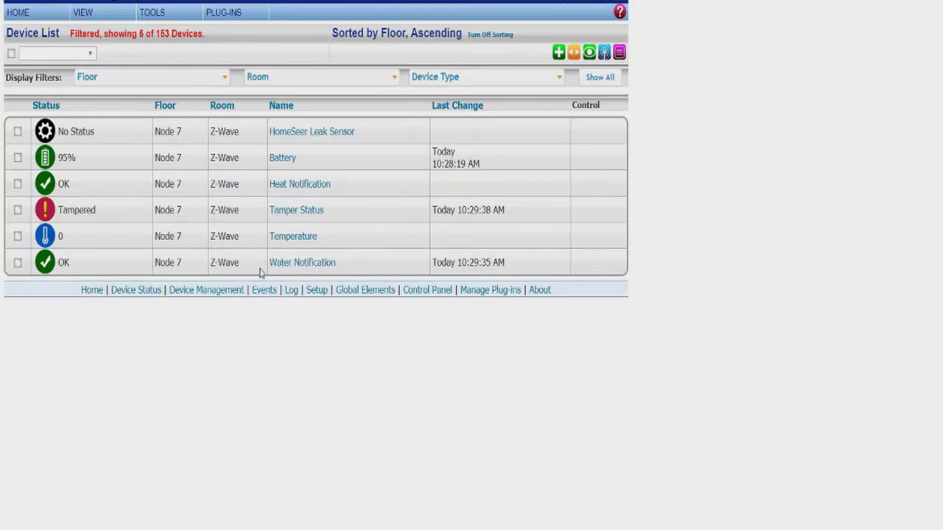
{"action": "left_click", "coordinate": [298, 272]}
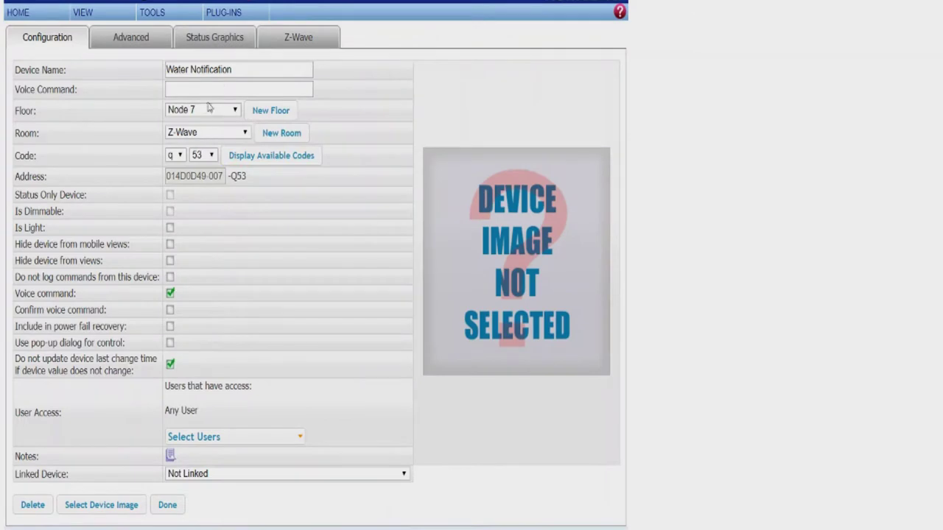
Step: Rename Water Notification to 'Laundry Room', set floor 1st and room House, and save
{"action": "left_click", "coordinate": [235, 70]}
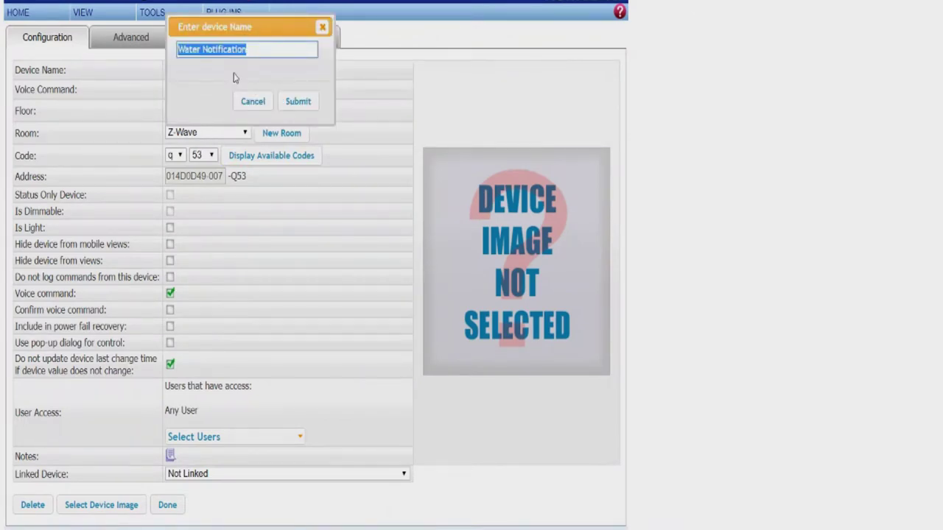
{"action": "type", "text": "Laundry Roo"}
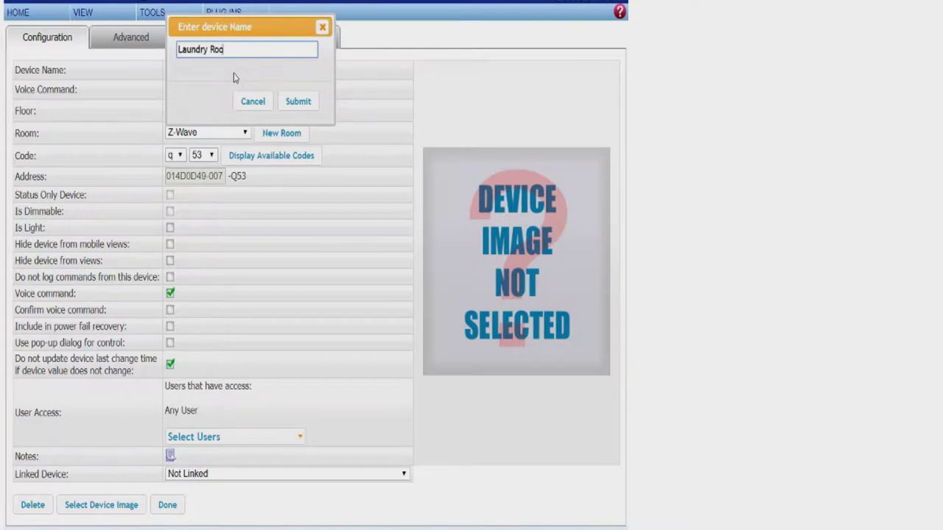
{"action": "type", "text": "m"}
{"action": "left_click", "coordinate": [299, 102]}
{"action": "left_click", "coordinate": [228, 110]}
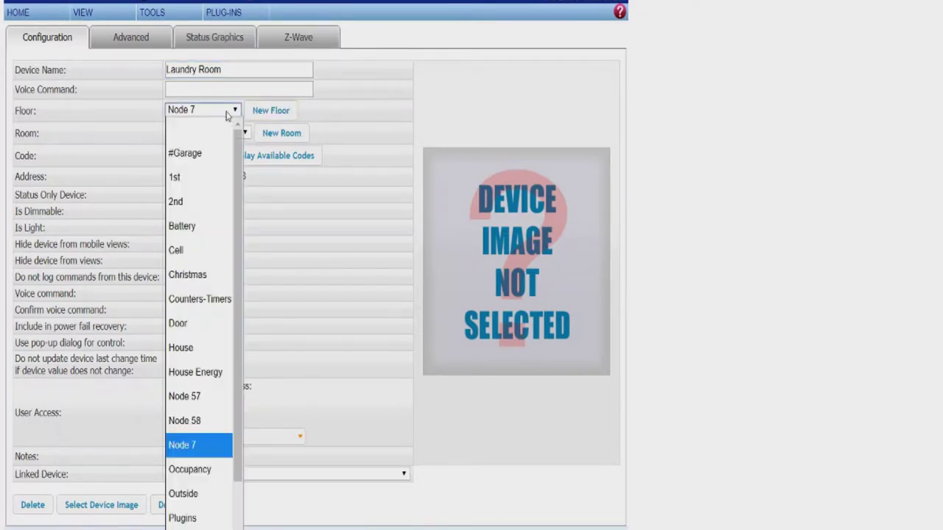
{"action": "left_click", "coordinate": [209, 182]}
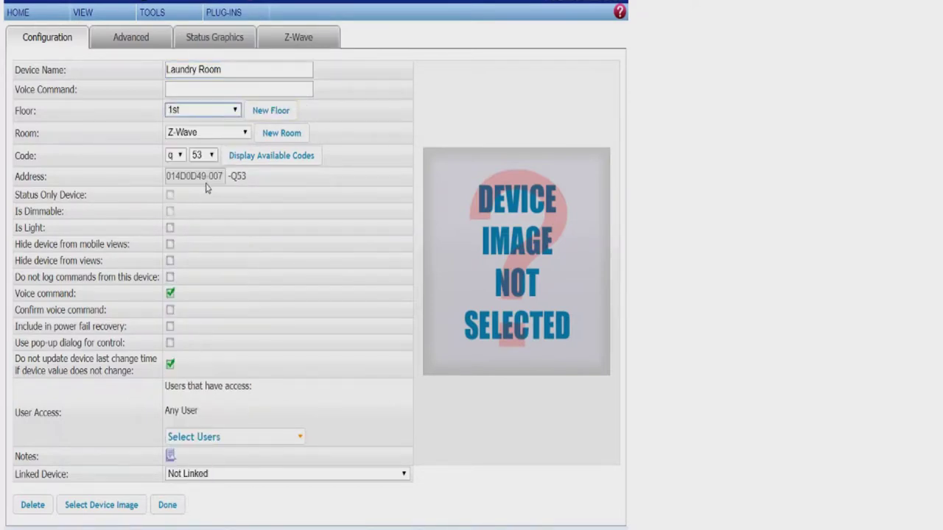
{"action": "left_click", "coordinate": [227, 137]}
{"action": "scroll", "coordinate": [213, 169], "scroll_direction": "up", "scroll_amount": 1}
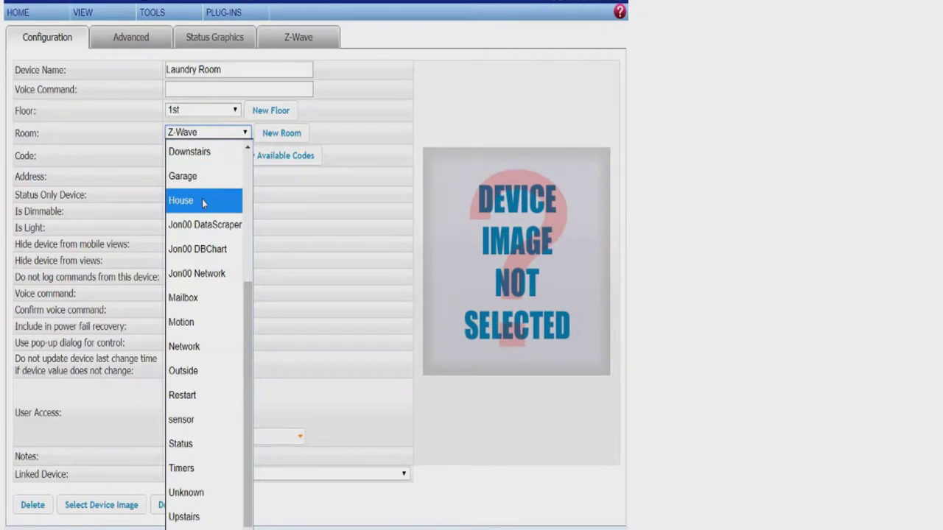
{"action": "left_click", "coordinate": [202, 200]}
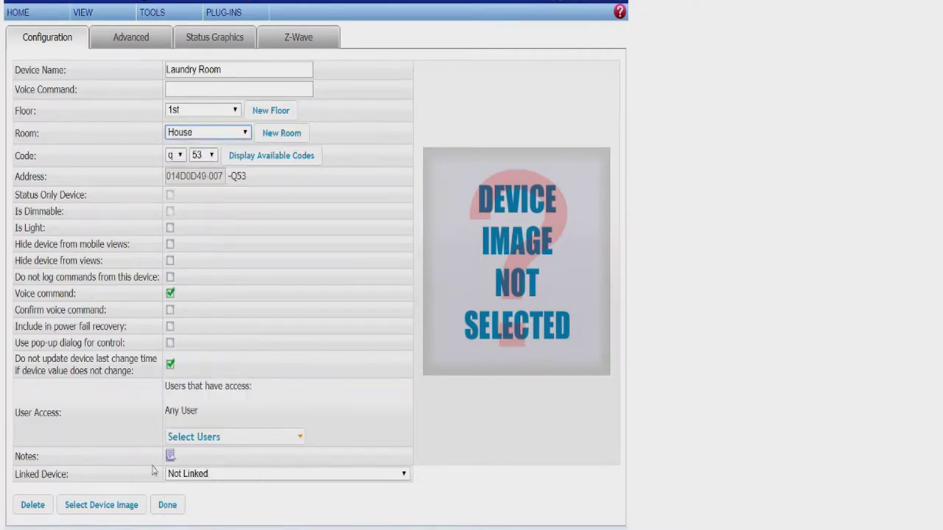
{"action": "left_click", "coordinate": [168, 505]}
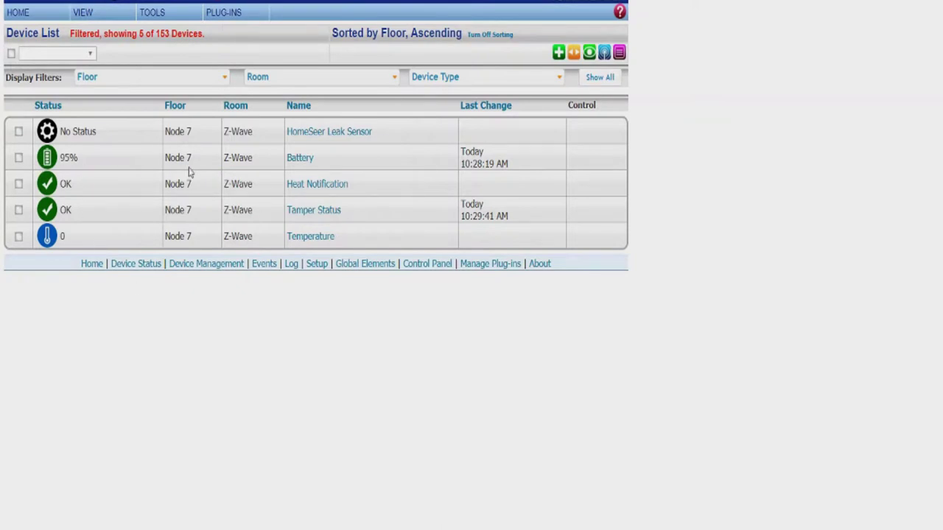
Step: Check all floors in the Floor filter and scroll through the full device list
{"action": "left_click", "coordinate": [39, 19]}
{"action": "left_click", "coordinate": [175, 79]}
{"action": "left_click", "coordinate": [118, 99]}
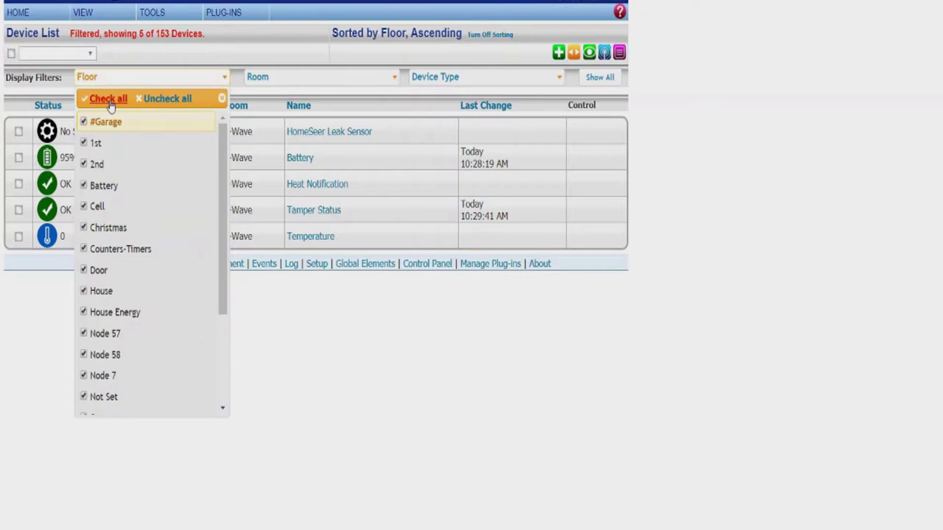
{"action": "left_click", "coordinate": [309, 340]}
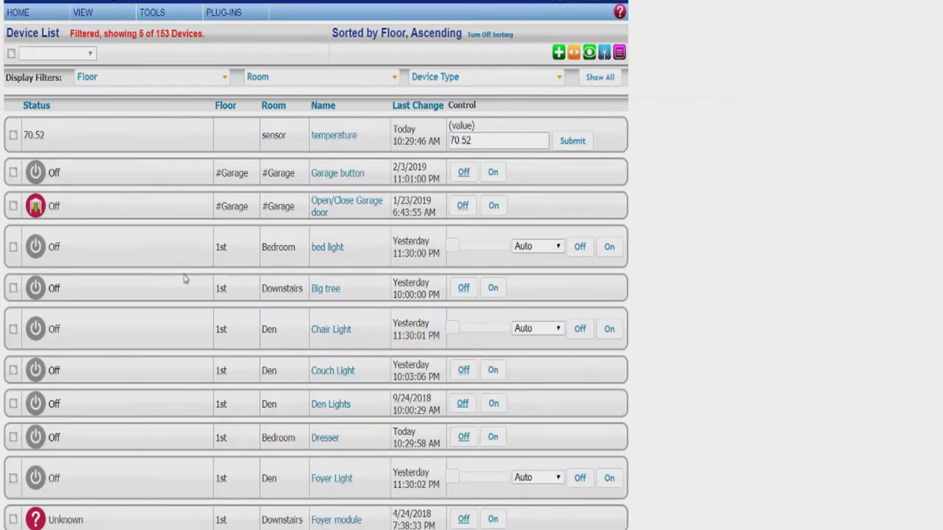
{"action": "scroll", "coordinate": [189, 284], "scroll_direction": "down", "scroll_amount": 10}
{"action": "scroll", "coordinate": [189, 287], "scroll_direction": "down", "scroll_amount": 10}
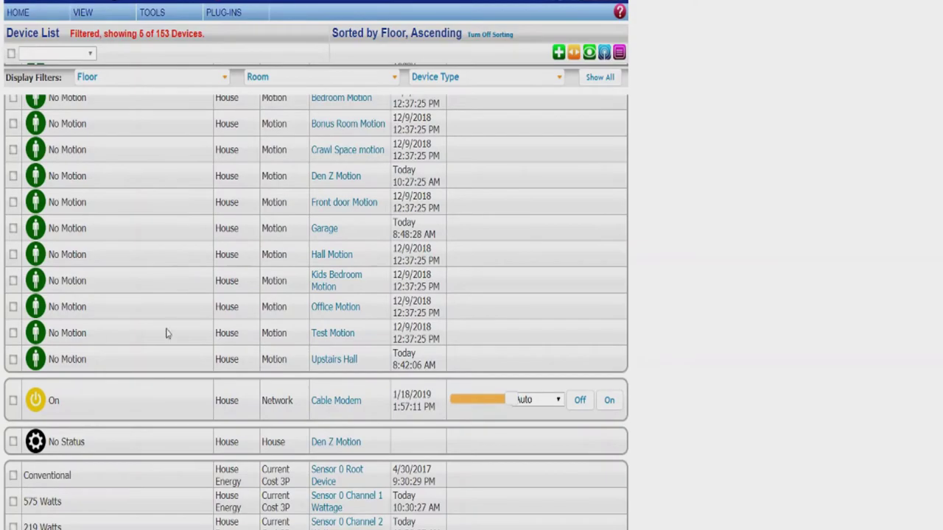
{"action": "scroll", "coordinate": [167, 334], "scroll_direction": "down", "scroll_amount": 10}
{"action": "scroll", "coordinate": [166, 334], "scroll_direction": "down", "scroll_amount": 10}
{"action": "scroll", "coordinate": [167, 333], "scroll_direction": "down", "scroll_amount": 10}
{"action": "scroll", "coordinate": [166, 334], "scroll_direction": "down", "scroll_amount": 3}
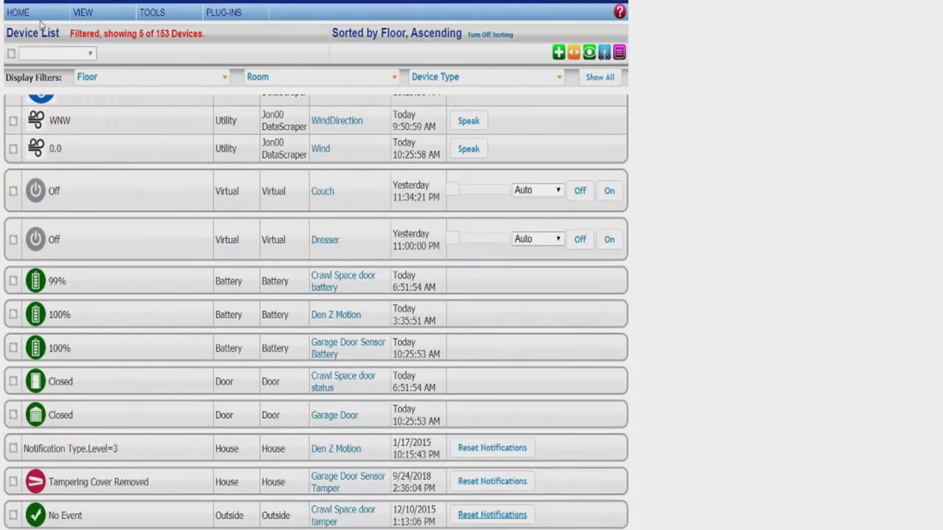
{"action": "mouse_move", "coordinate": [81, 13]}
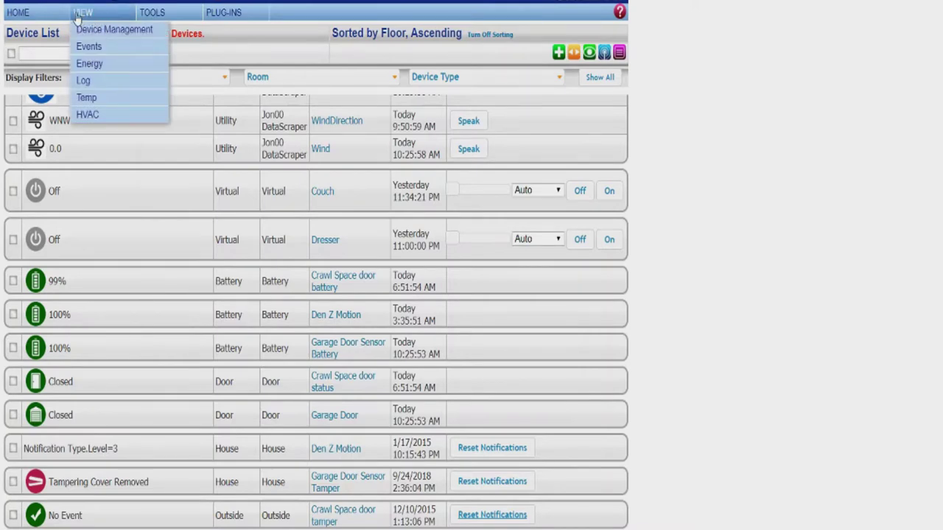
Step: Create an event named 'Laundry Room Leak' in the Alarm event group
{"action": "left_click", "coordinate": [94, 47]}
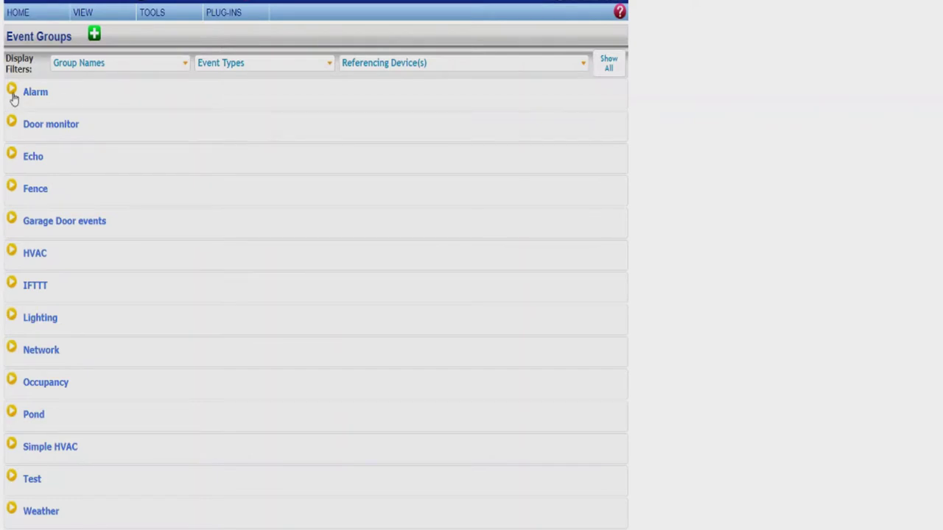
{"action": "left_click", "coordinate": [12, 91]}
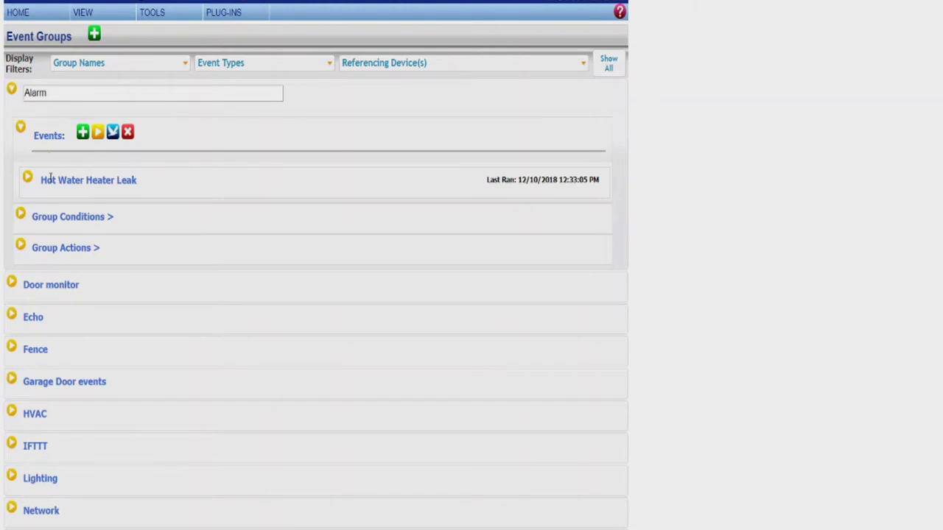
{"action": "left_click", "coordinate": [81, 135]}
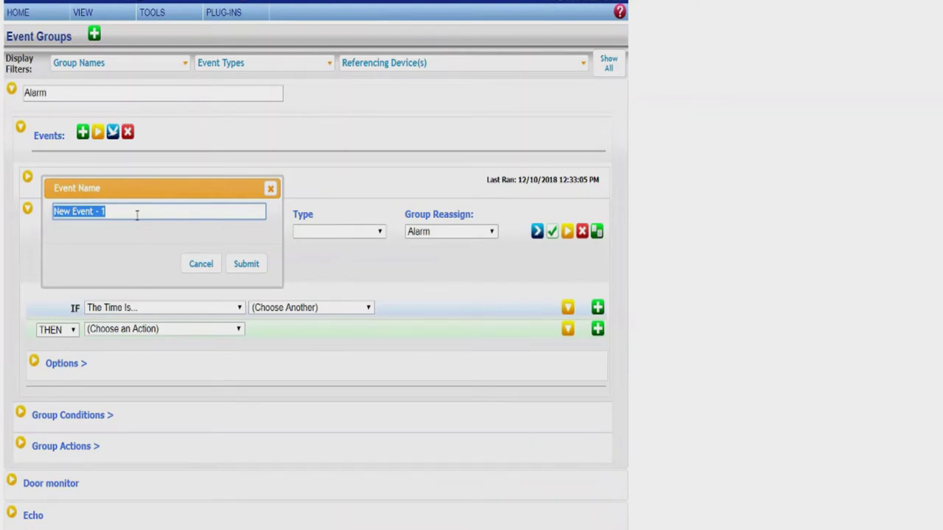
{"action": "type", "text": "Laundry Room Leak"}
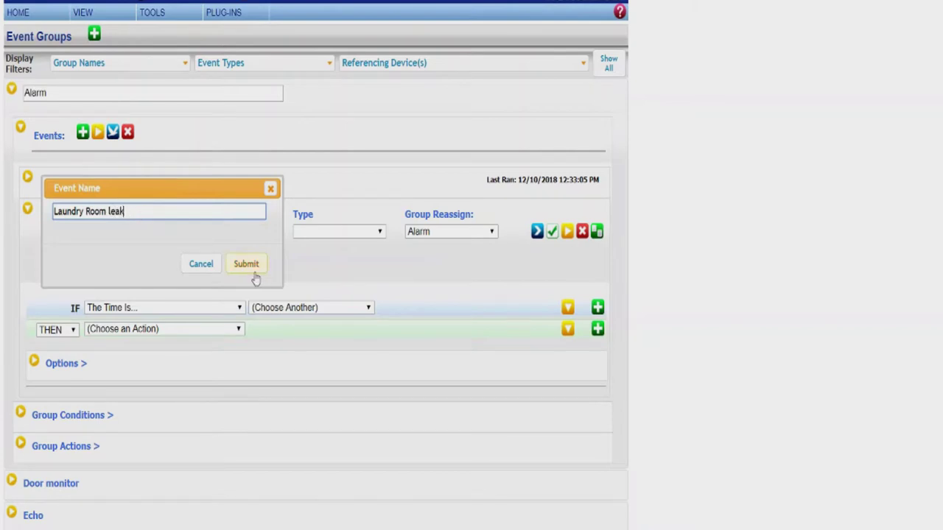
{"action": "left_click", "coordinate": [255, 279]}
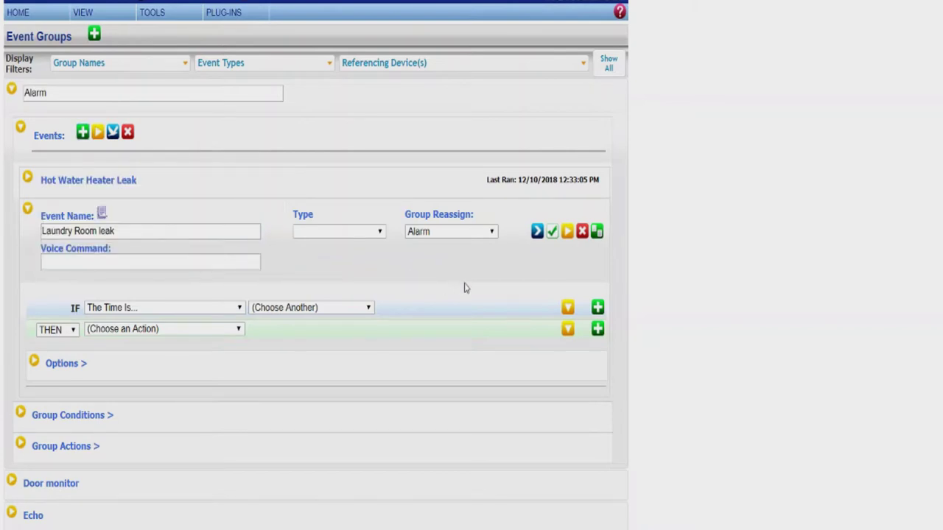
Step: Trigger the event when the 1st House Laundry Room device changes and becomes Water Detected
{"action": "left_click", "coordinate": [220, 313]}
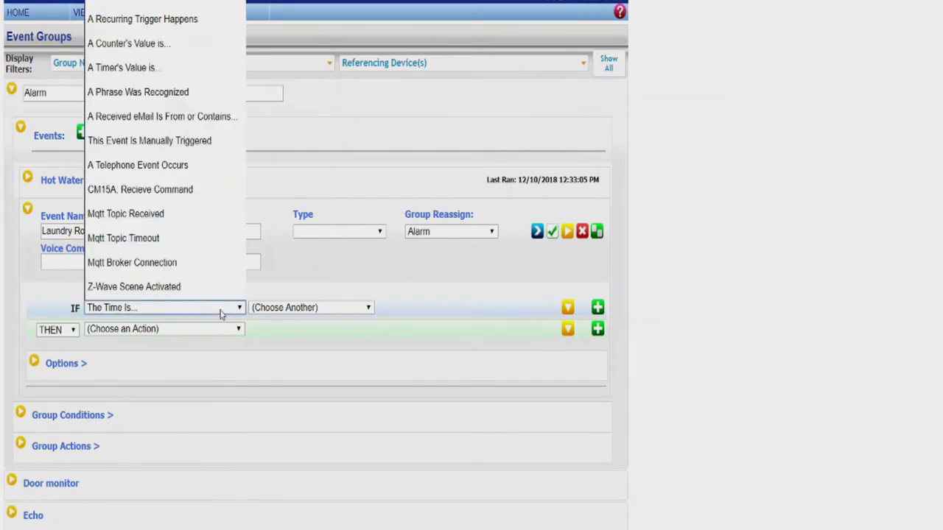
{"action": "left_click", "coordinate": [181, 2]}
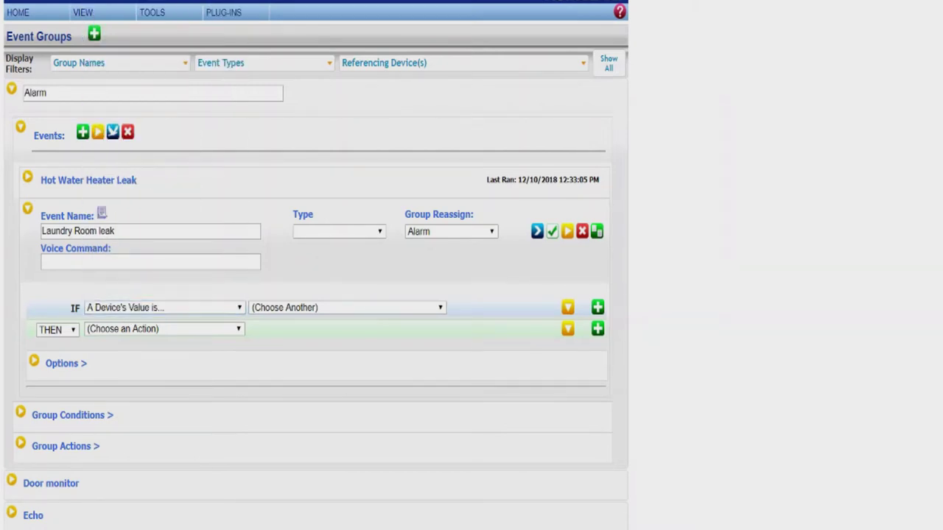
{"action": "left_click", "coordinate": [319, 310]}
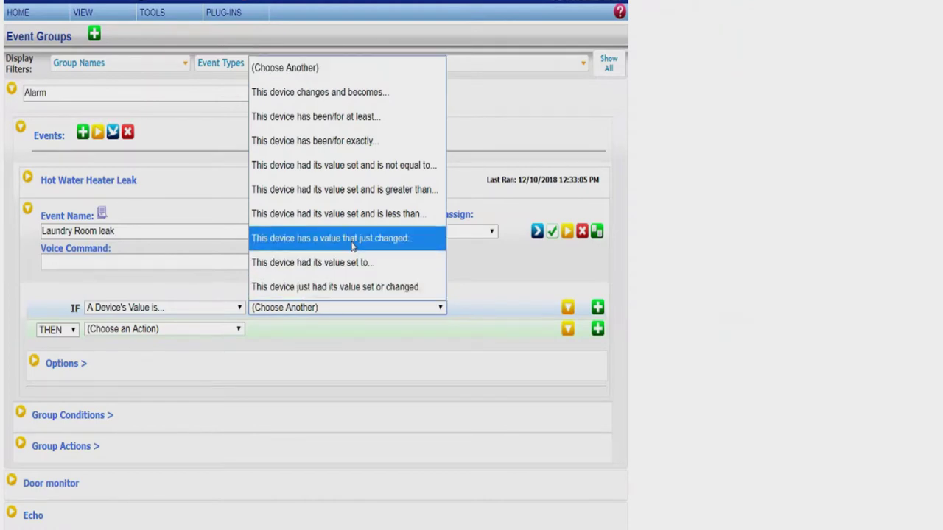
{"action": "left_click", "coordinate": [317, 101]}
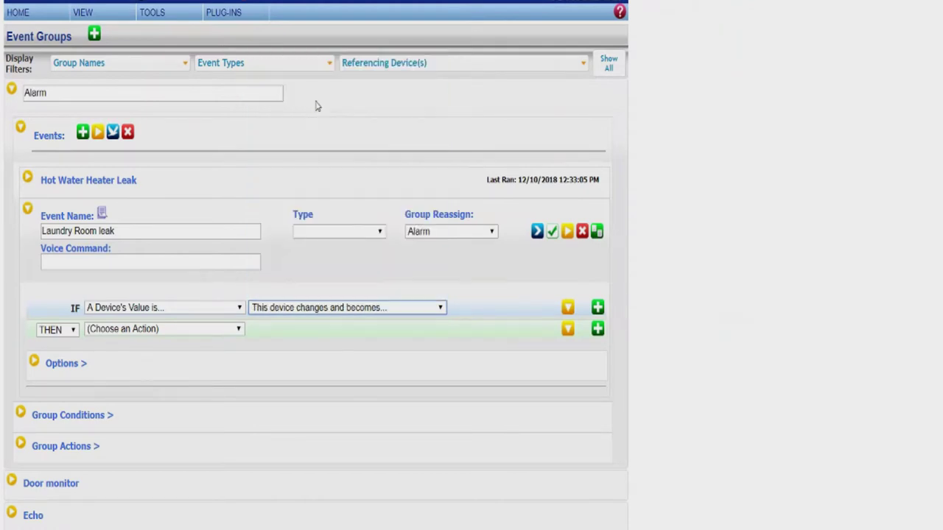
{"action": "left_click", "coordinate": [264, 326]}
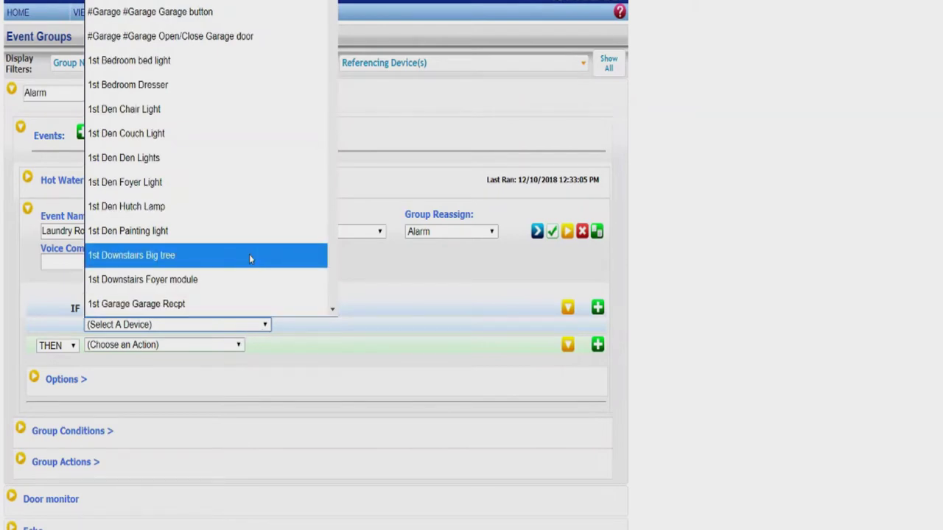
{"action": "scroll", "coordinate": [256, 237], "scroll_direction": "down", "scroll_amount": 2}
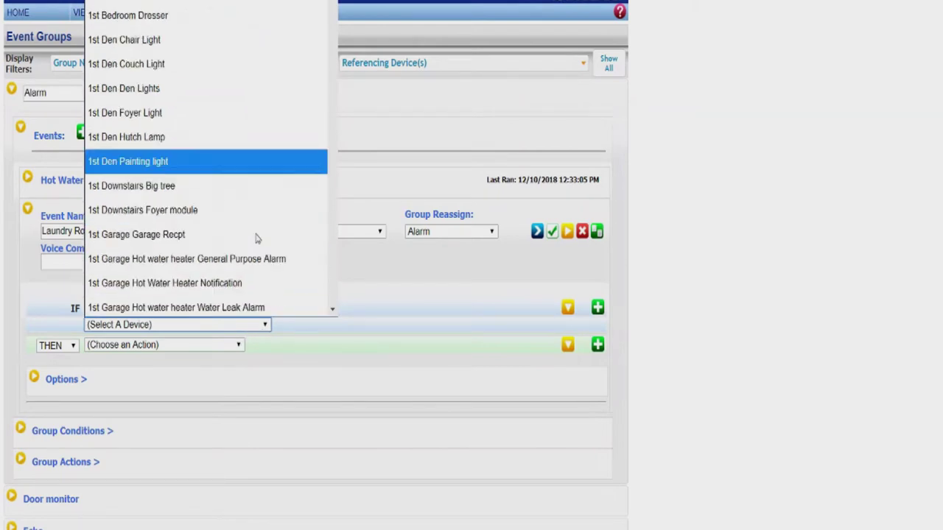
{"action": "left_click", "coordinate": [133, 273]}
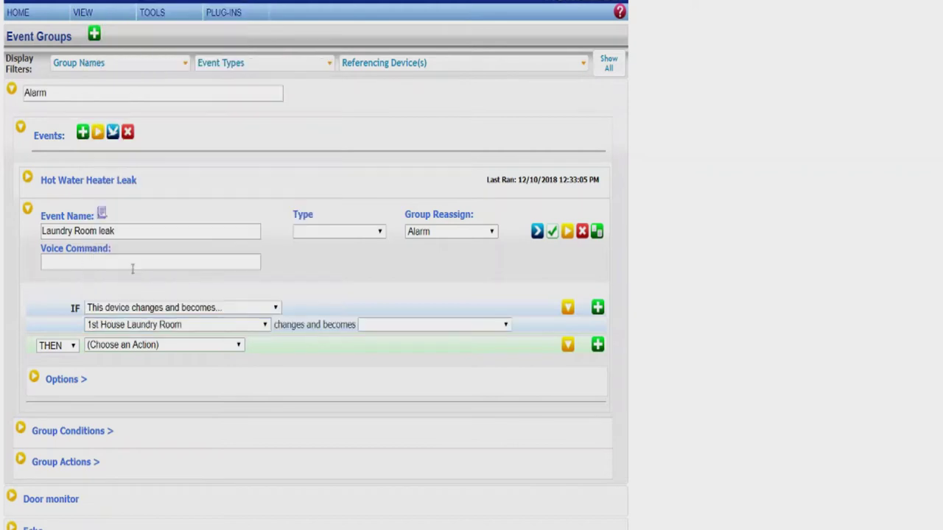
{"action": "left_click", "coordinate": [387, 326]}
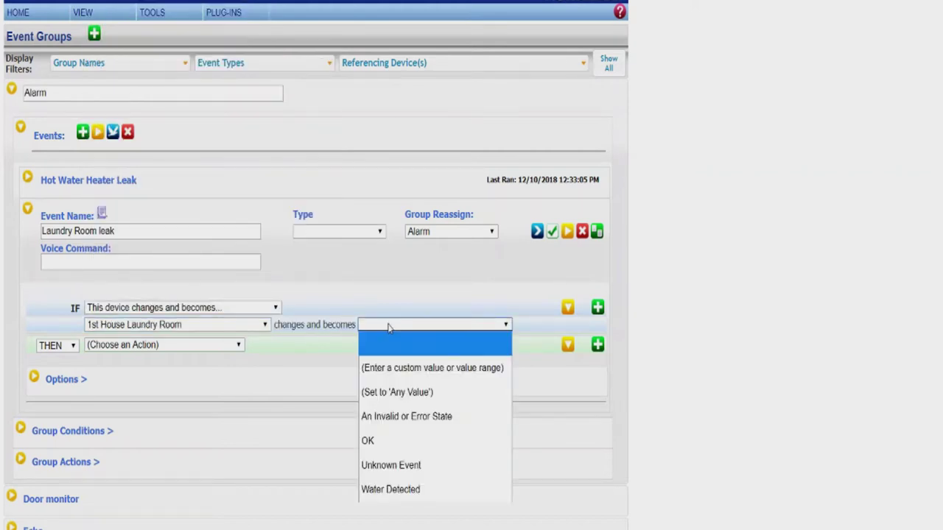
{"action": "left_click", "coordinate": [410, 489]}
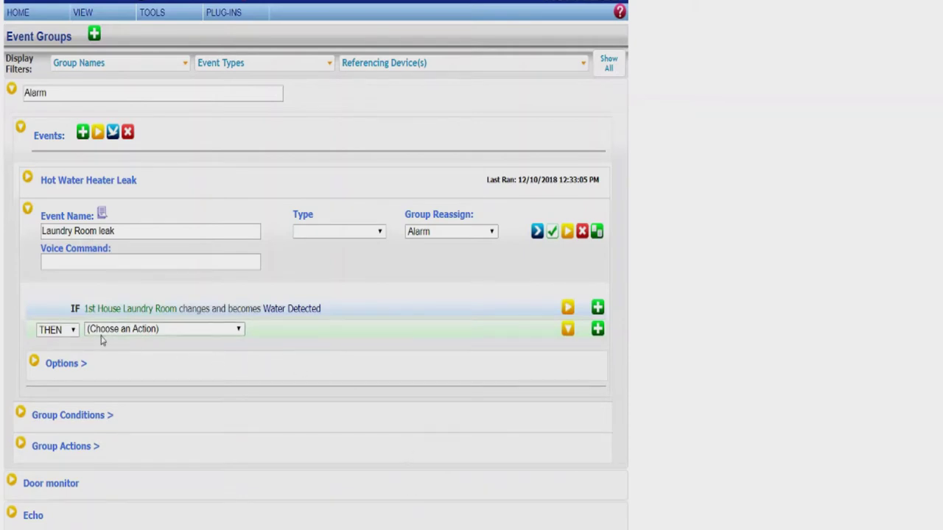
Step: Add a Send an Email action and type the recipient's text-message address as the To address
{"action": "left_click", "coordinate": [184, 336]}
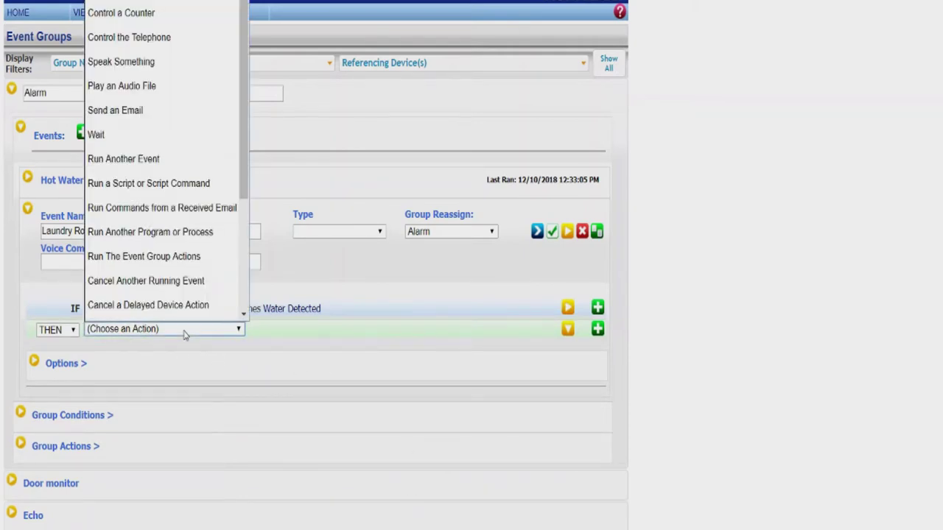
{"action": "left_click", "coordinate": [162, 120]}
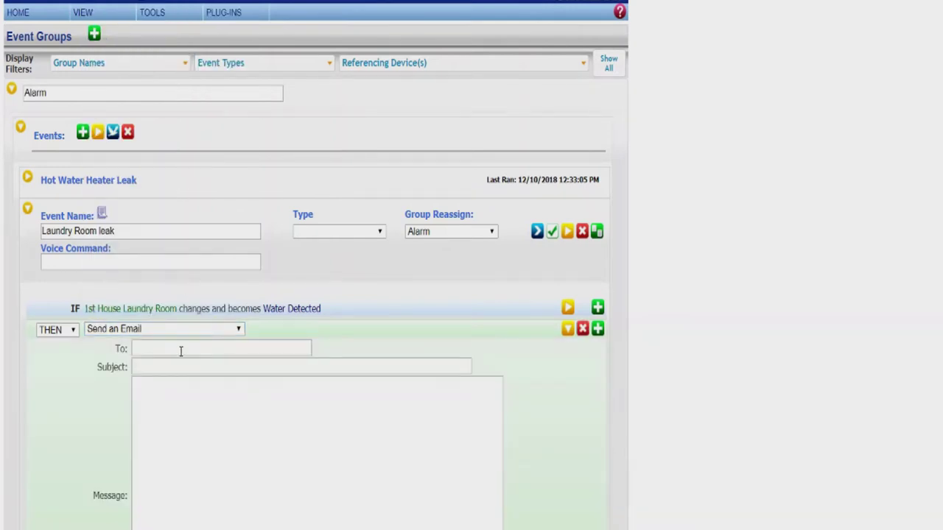
{"action": "left_click", "coordinate": [182, 352]}
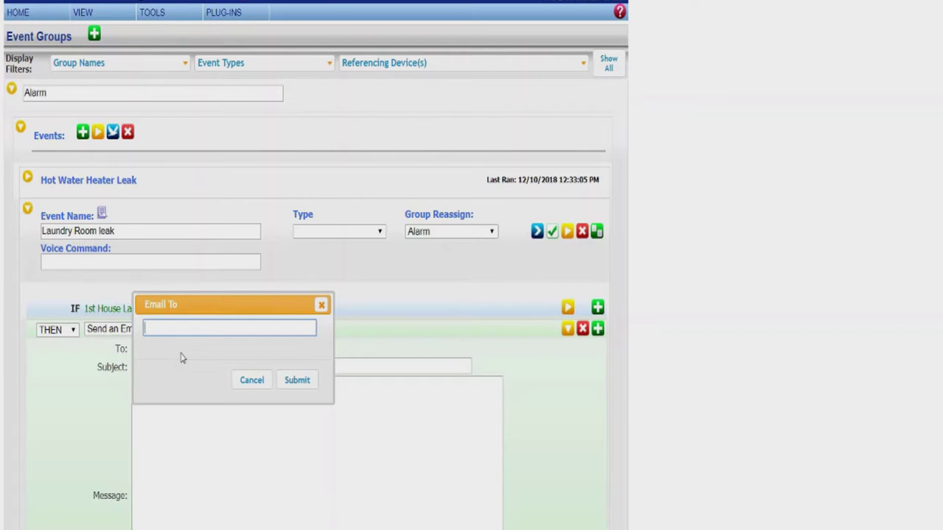
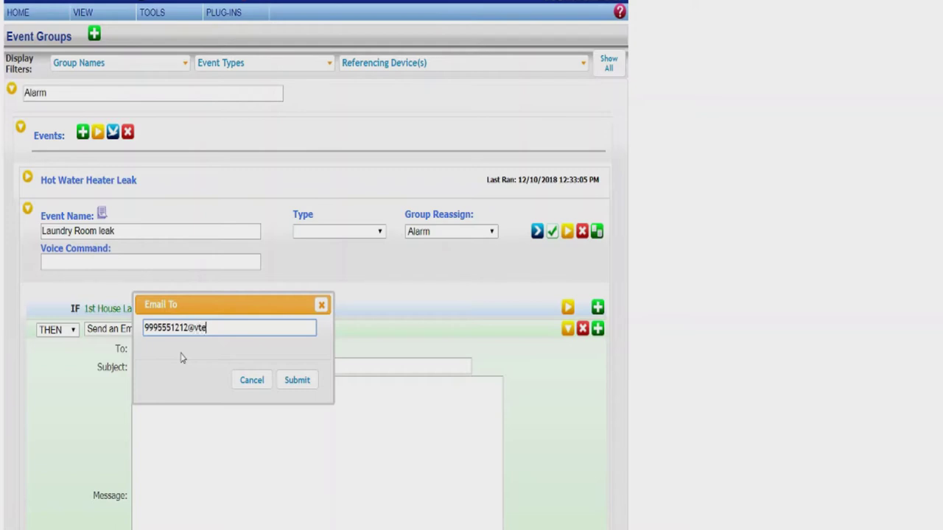
Step: Confirm the recipient and set the email subject to 'Leak in Laundry room'
{"action": "left_click", "coordinate": [296, 382]}
{"action": "left_click", "coordinate": [206, 365]}
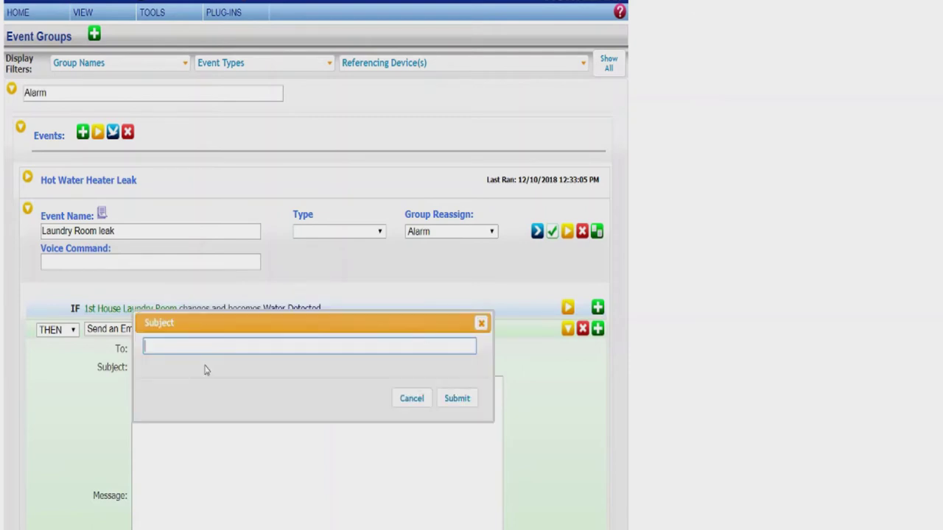
{"action": "type", "text": "Leak in Laundry room"}
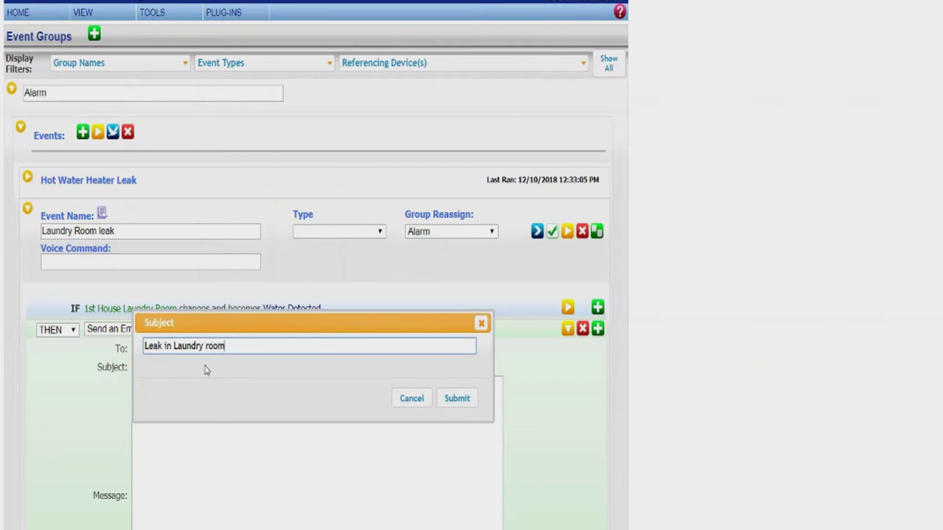
{"action": "left_click", "coordinate": [457, 404]}
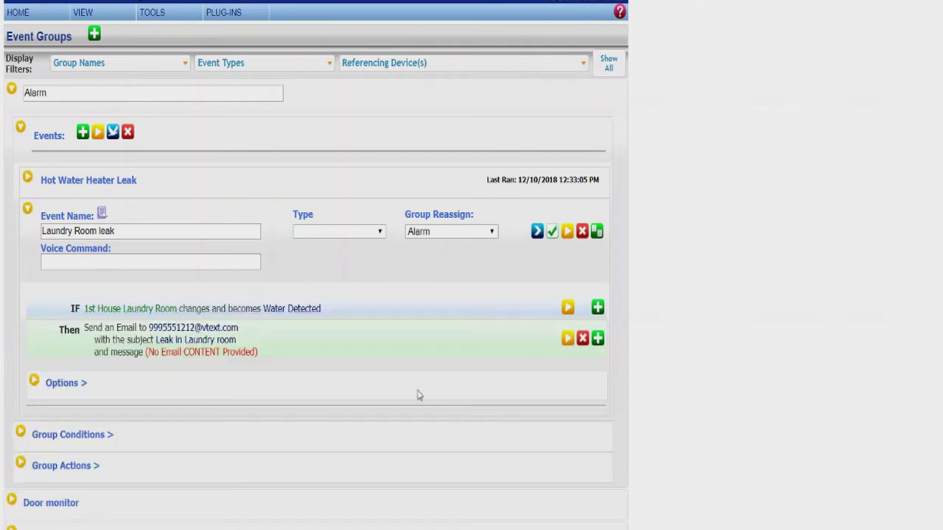